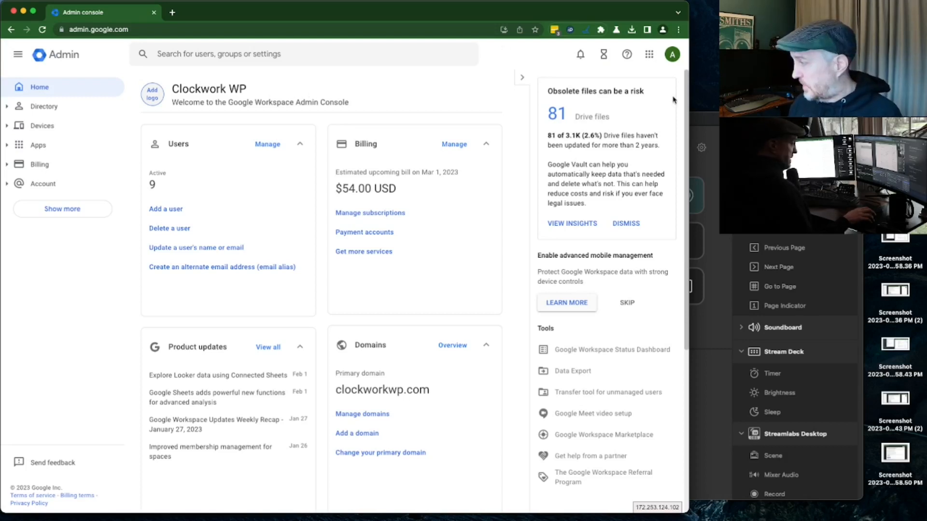
{"action": "left_click_drag", "start_coordinate": [726, 118], "coordinate": [787, 133]}
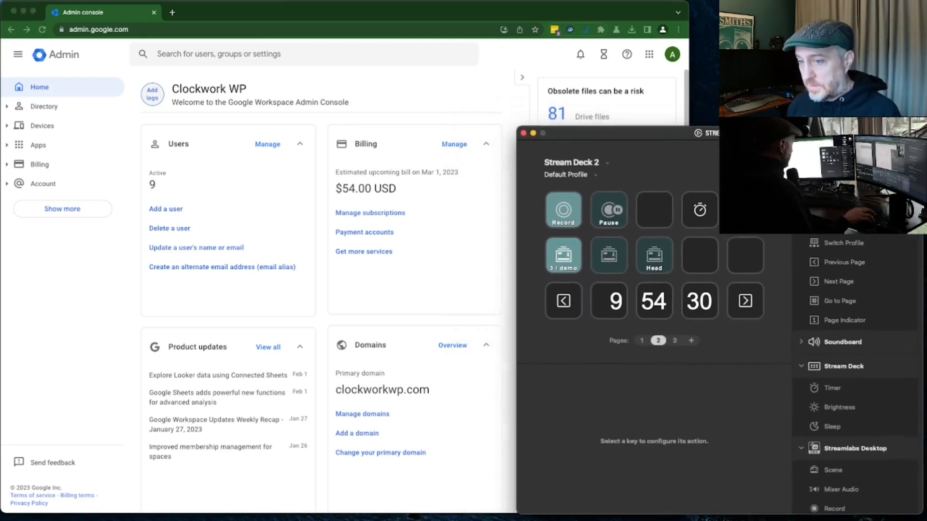
{"action": "left_click", "coordinate": [455, 100]}
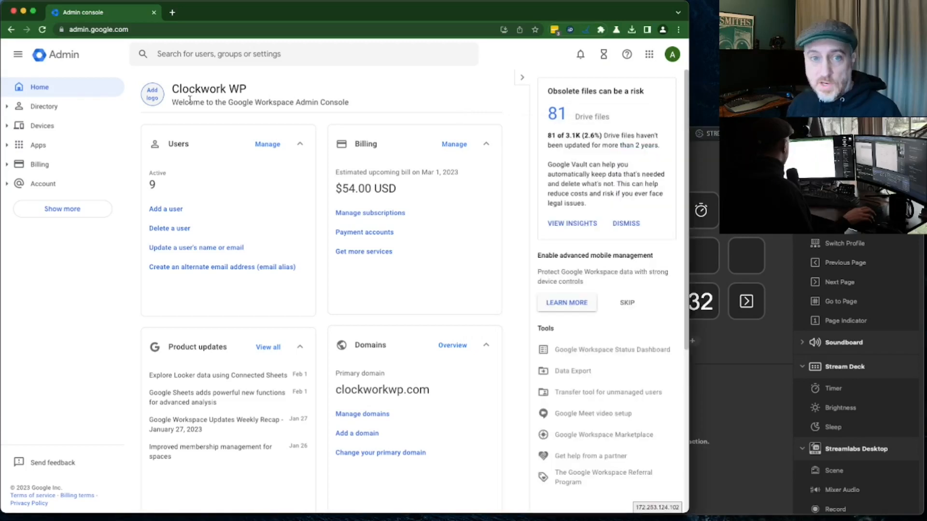
Search the admin settings for dkim and open the Gmail DKIM authentication settings
{"action": "left_click", "coordinate": [202, 54]}
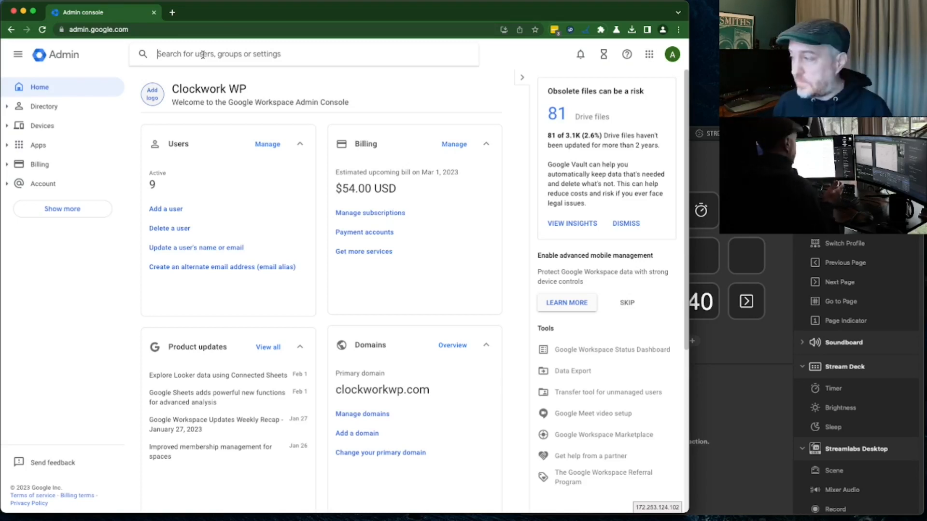
{"action": "left_click", "coordinate": [203, 55]}
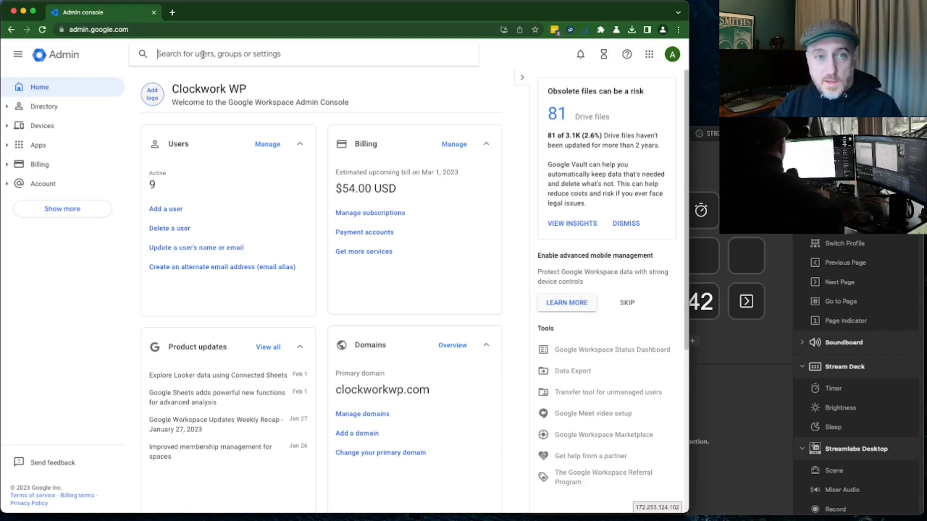
{"action": "type", "text": "dkim"}
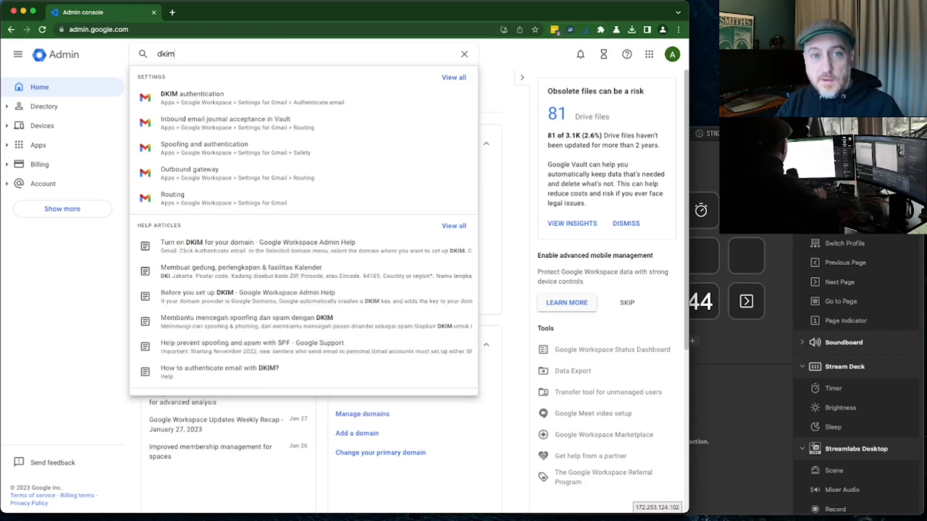
{"action": "left_click", "coordinate": [224, 102]}
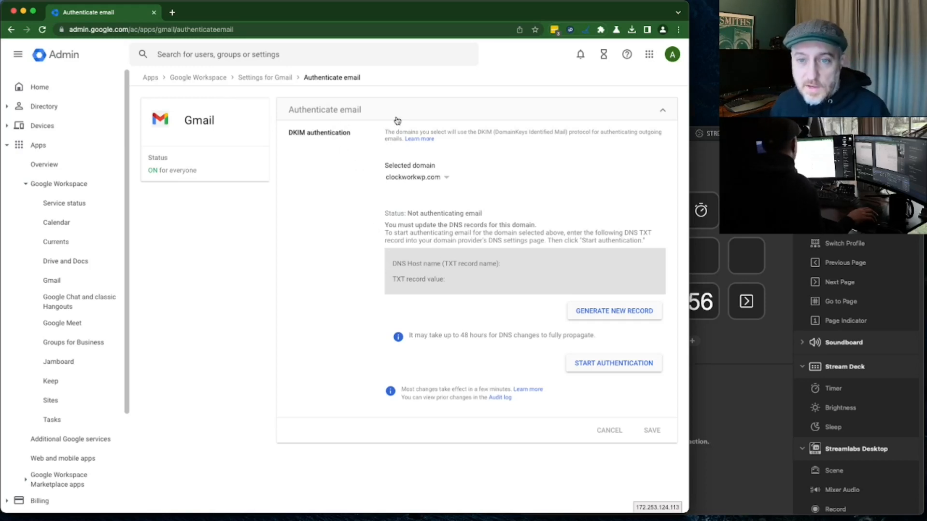
Review the DKIM authentication description and check the choice of domain
{"action": "left_click_drag", "start_coordinate": [395, 131], "coordinate": [448, 132]}
{"action": "left_click", "coordinate": [474, 131]}
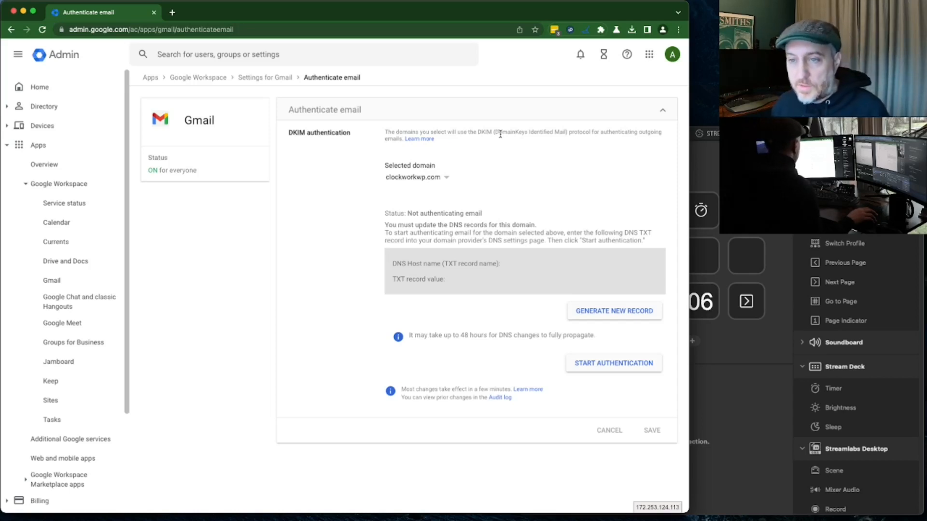
{"action": "left_click", "coordinate": [444, 182]}
{"action": "left_click", "coordinate": [459, 172]}
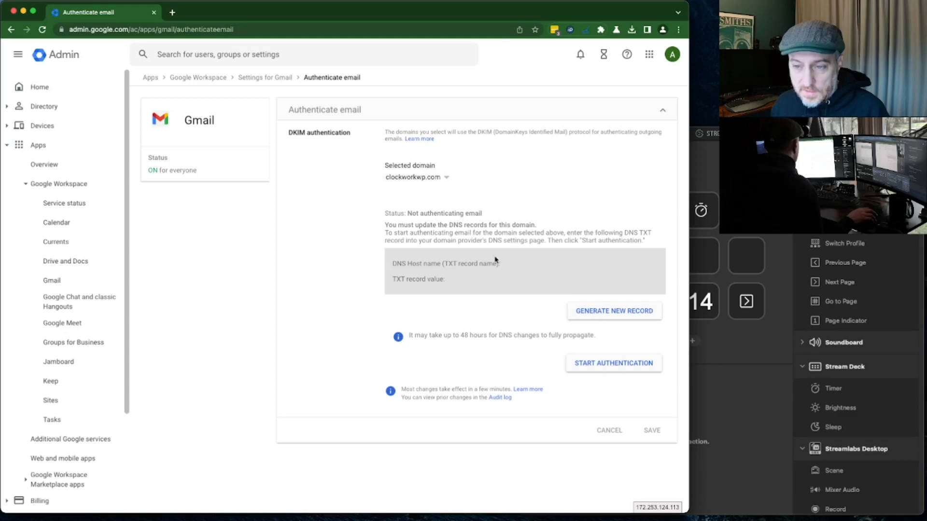
Generate a new DKIM record with a 2048-bit key and the prefix selector google
{"action": "left_click", "coordinate": [599, 314]}
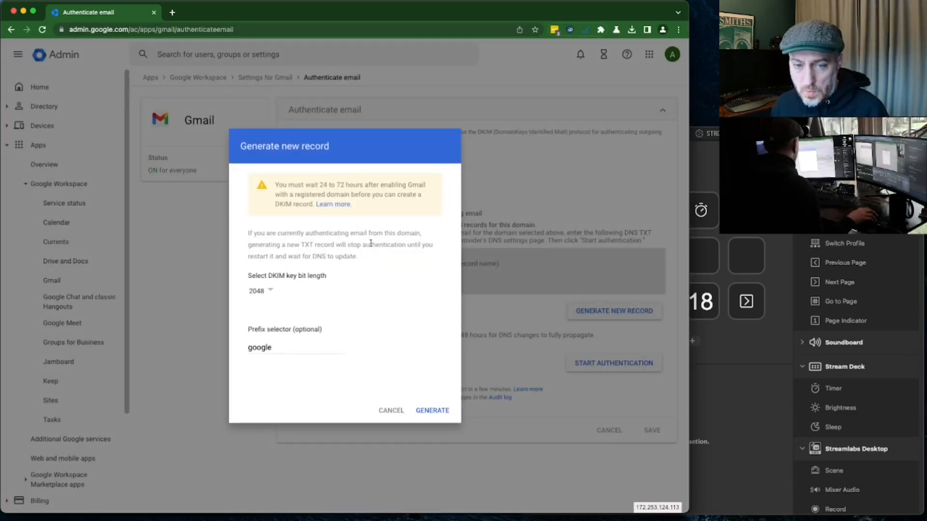
{"action": "left_click", "coordinate": [265, 293]}
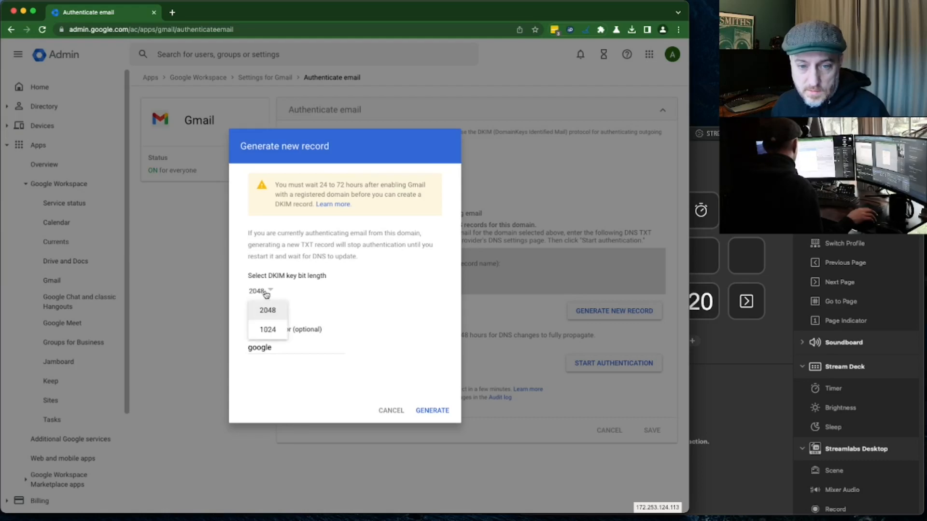
{"action": "left_click", "coordinate": [292, 291]}
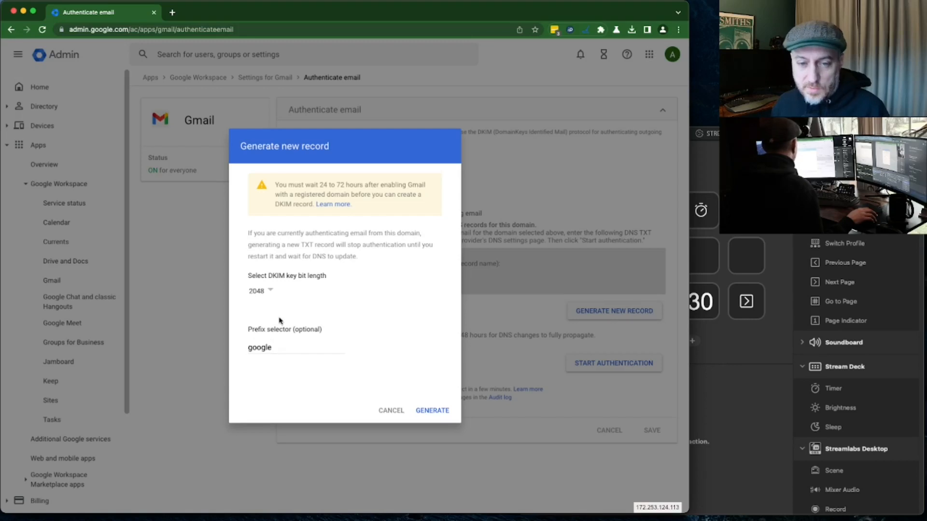
{"action": "left_click", "coordinate": [270, 347]}
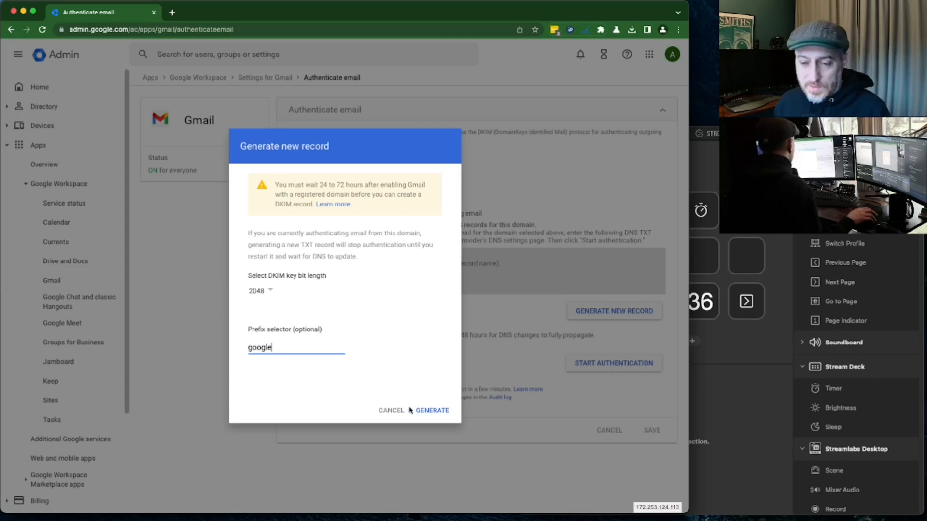
{"action": "left_click", "coordinate": [432, 410]}
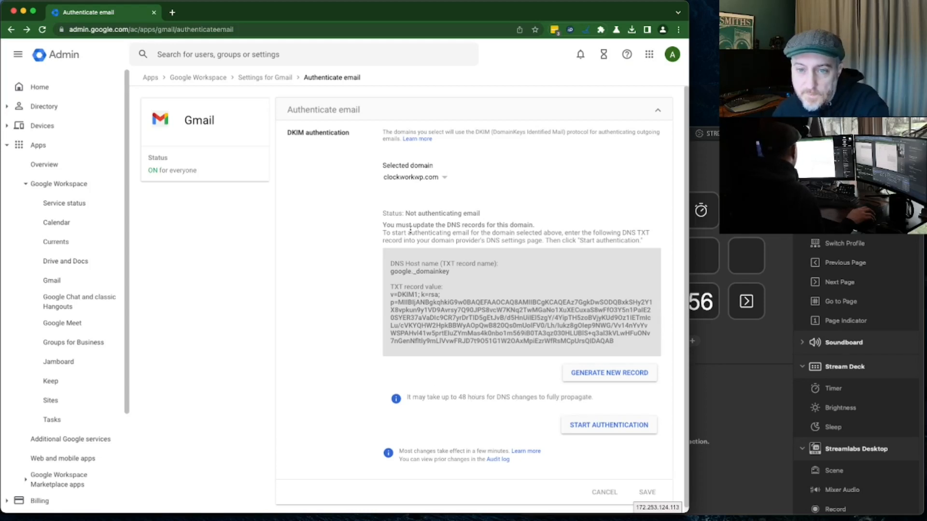
Try to start DKIM authentication for clockworkwp.com, and review the required DNS host name and TXT record value
{"action": "left_click_drag", "start_coordinate": [395, 225], "coordinate": [489, 228]}
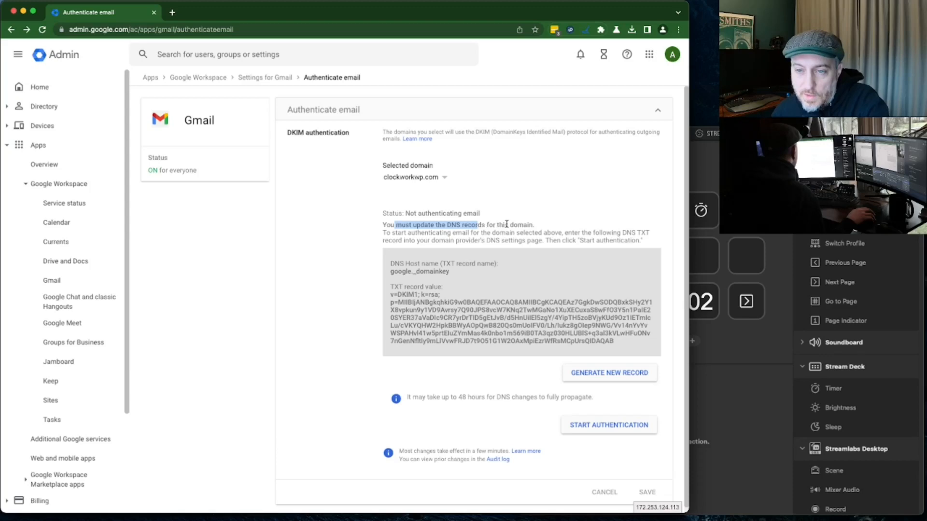
{"action": "left_click", "coordinate": [397, 233]}
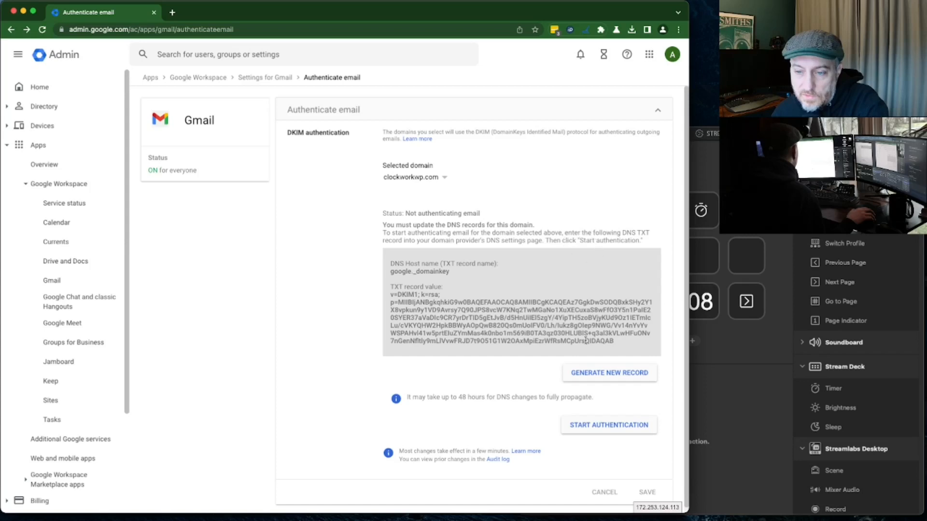
{"action": "left_click", "coordinate": [598, 429]}
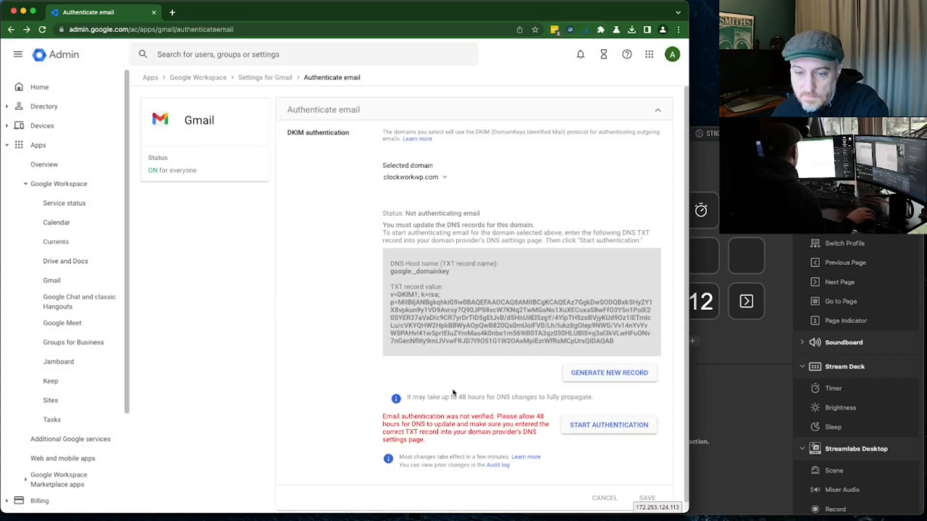
{"action": "scroll", "coordinate": [411, 419], "scroll_direction": "down", "scroll_amount": 1}
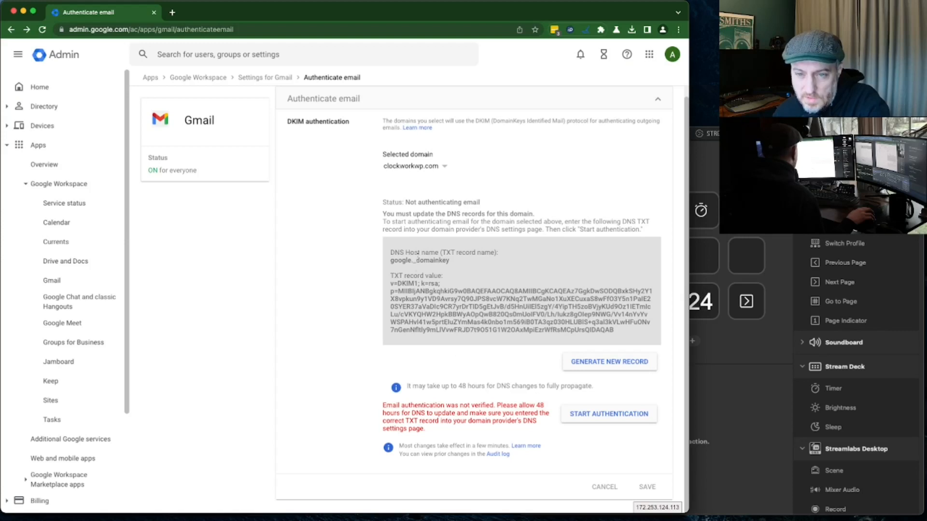
{"action": "left_click_drag", "start_coordinate": [416, 260], "coordinate": [437, 280]}
{"action": "left_click", "coordinate": [437, 295]}
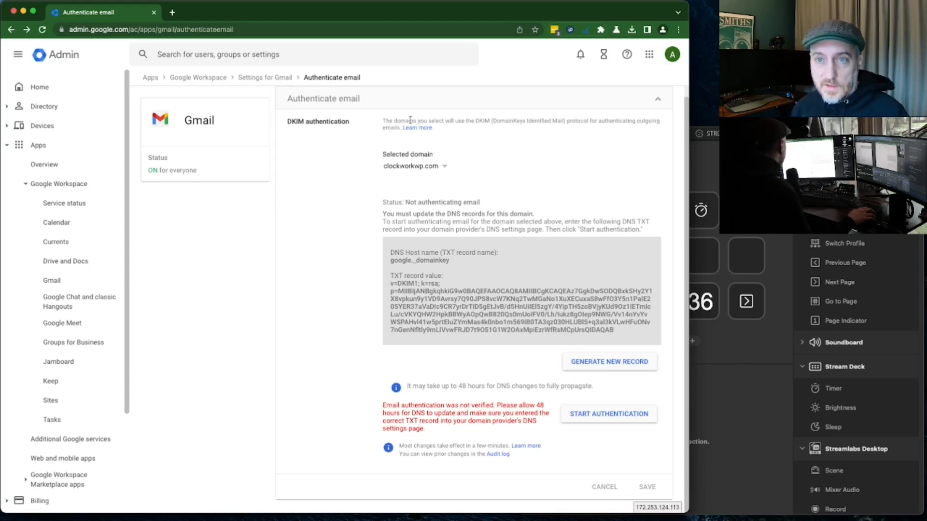
Open a new browser tab and detach it into a separate window
{"action": "key", "text": "super+t"}
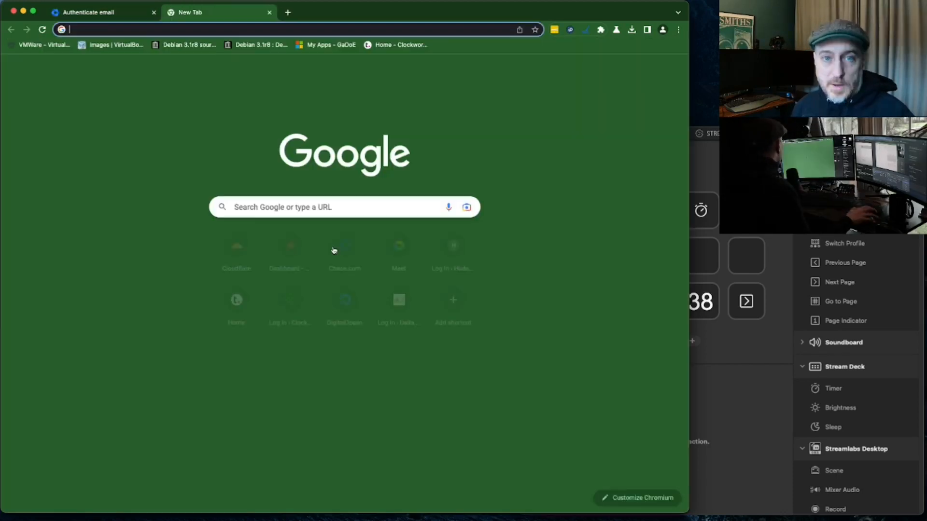
{"action": "left_click_drag", "start_coordinate": [252, 14], "coordinate": [926, 145]}
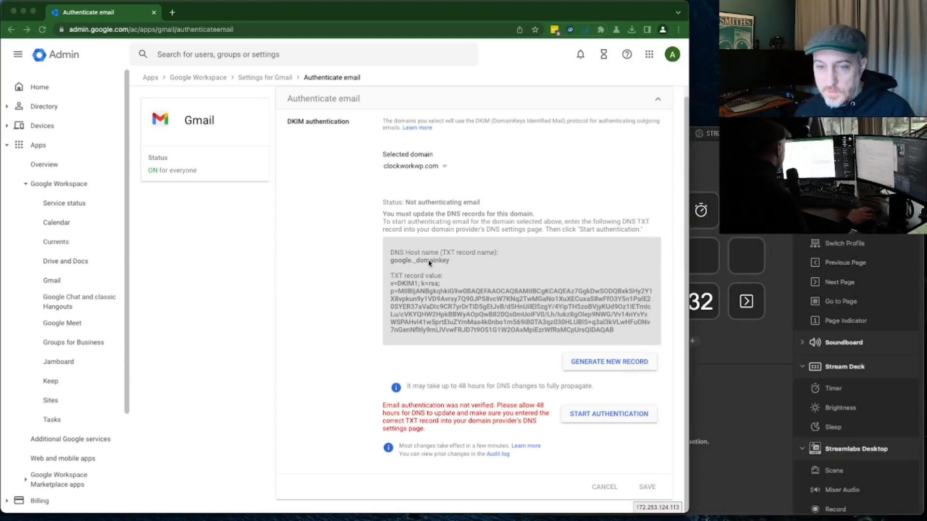
Copy the DNS host name google._domainkey and bring the Cloudflare DNS records window for clockworkwp.com into view
{"action": "left_click_drag", "start_coordinate": [451, 263], "coordinate": [418, 254]}
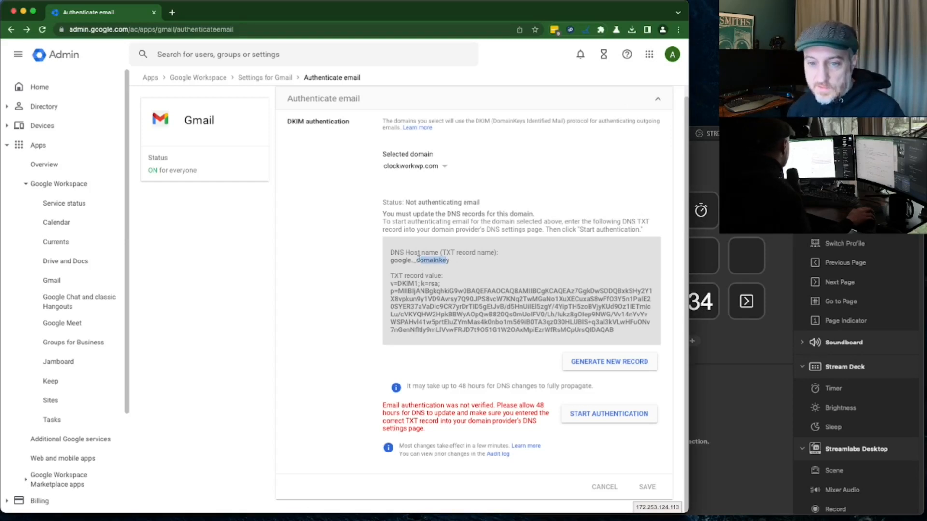
{"action": "triple_click", "coordinate": [399, 261]}
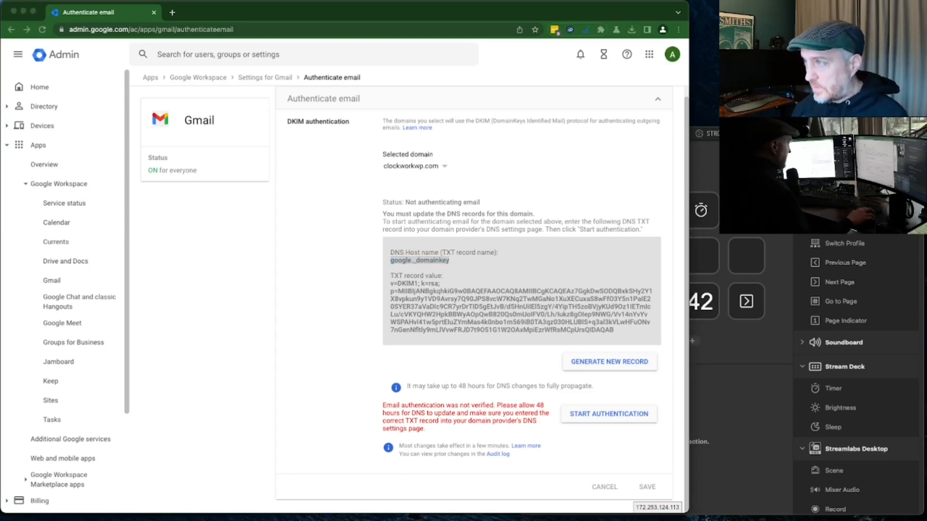
{"action": "left_click_drag", "start_coordinate": [926, 15], "coordinate": [317, 18]}
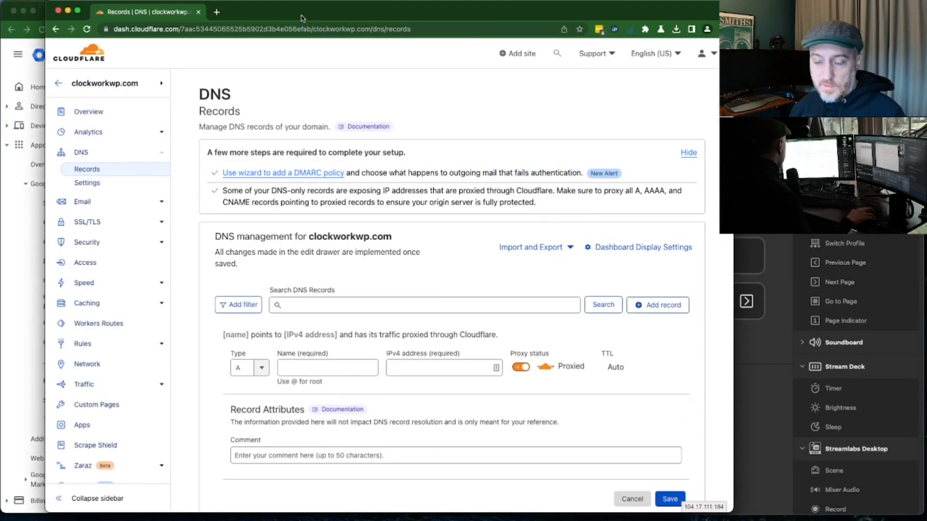
{"action": "left_click_drag", "start_coordinate": [300, 18], "coordinate": [282, 20]}
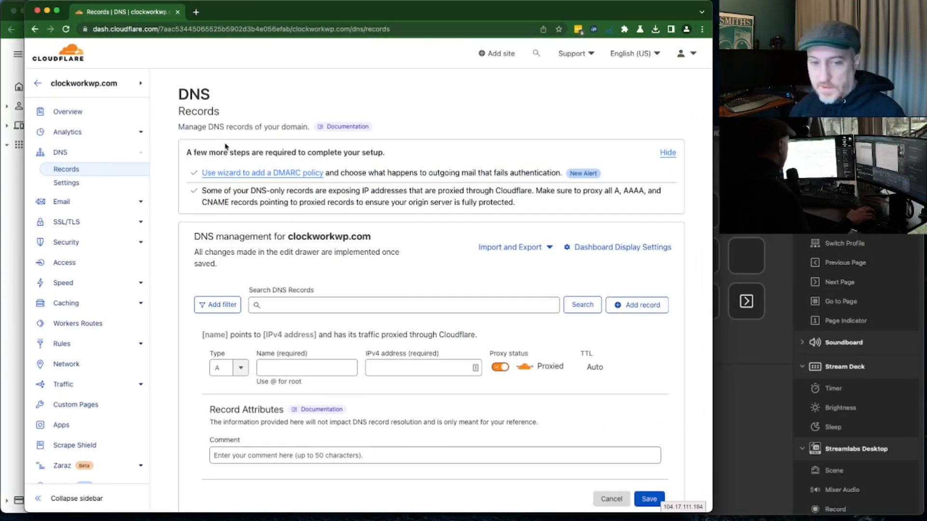
Set the new DNS record's type to TXT and its name to google._domainkey
{"action": "left_click", "coordinate": [240, 371]}
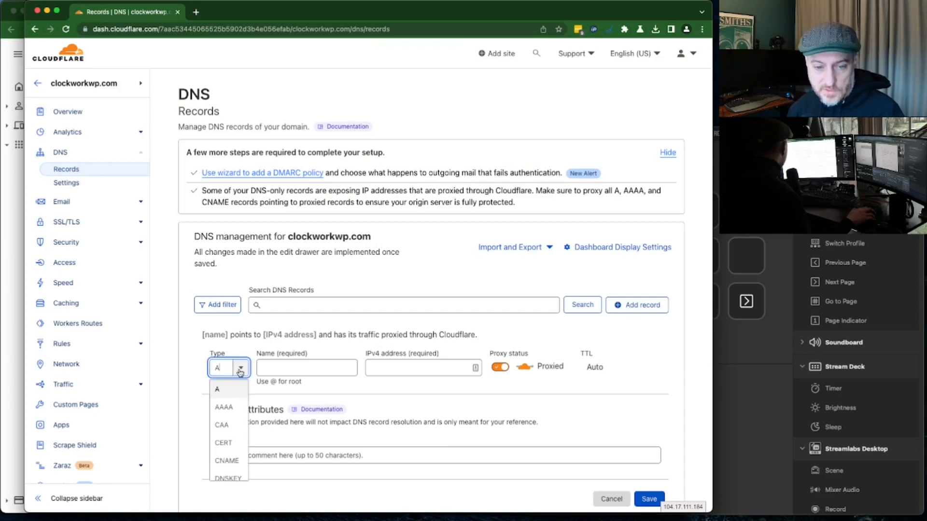
{"action": "scroll", "coordinate": [218, 431], "scroll_direction": "down", "scroll_amount": 14}
{"action": "scroll", "coordinate": [218, 425], "scroll_direction": "up", "scroll_amount": 14}
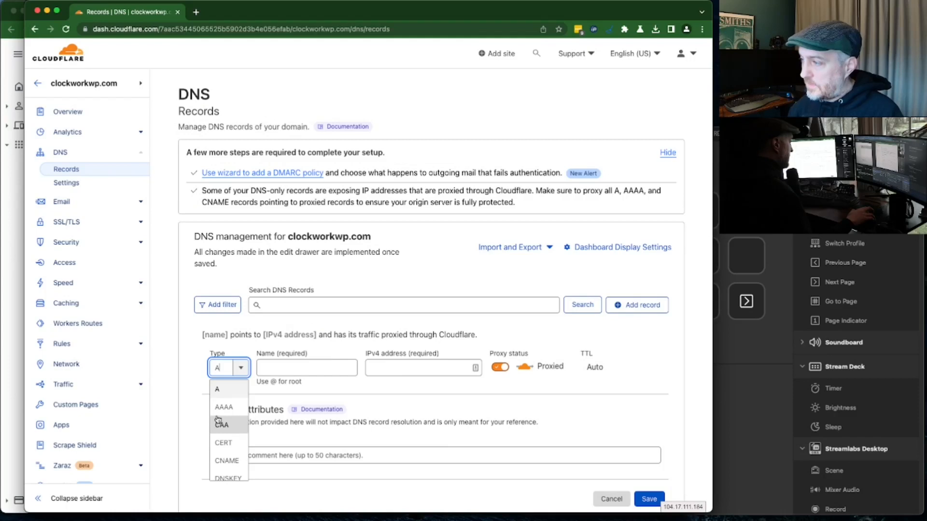
{"action": "scroll", "coordinate": [216, 419], "scroll_direction": "down", "scroll_amount": 1}
{"action": "scroll", "coordinate": [217, 419], "scroll_direction": "down", "scroll_amount": 4}
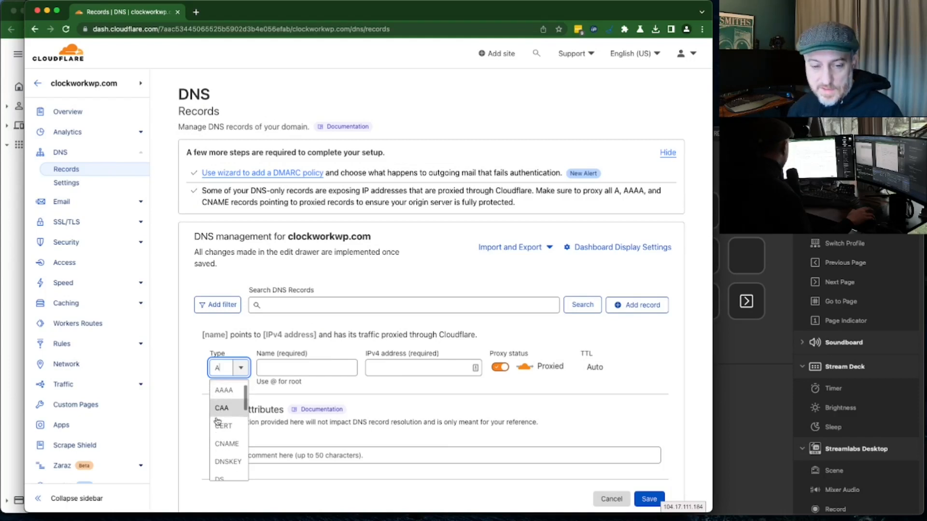
{"action": "scroll", "coordinate": [217, 421], "scroll_direction": "down", "scroll_amount": 5}
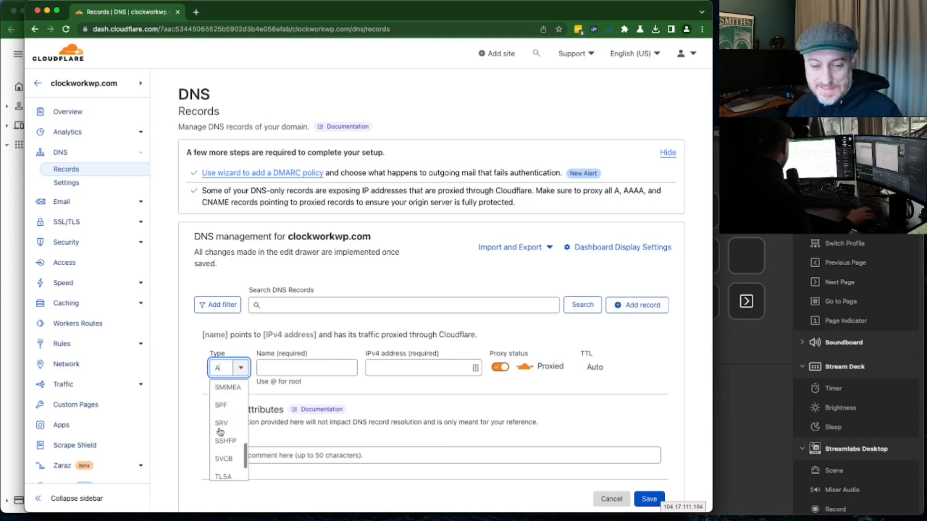
{"action": "scroll", "coordinate": [220, 432], "scroll_direction": "down", "scroll_amount": 2}
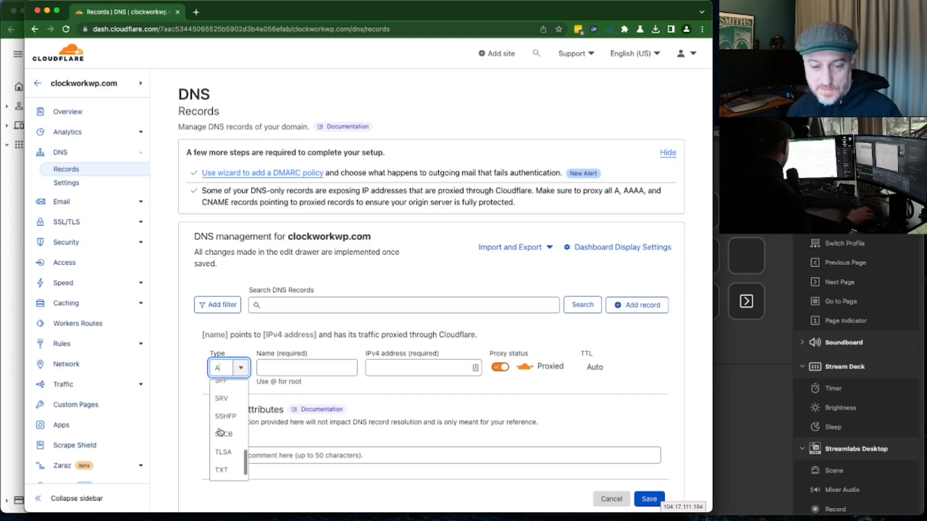
{"action": "left_click", "coordinate": [223, 468]}
{"action": "left_click", "coordinate": [269, 368]}
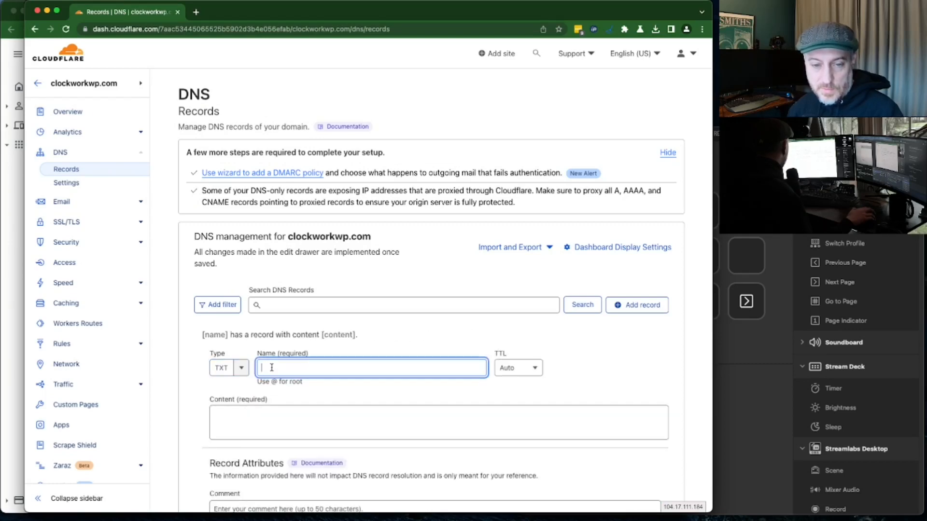
{"action": "type", "text": "google._domainkey"}
Copy the full DKIM TXT record value from the Google Admin console into the content of the new Cloudflare TXT record
{"action": "left_click_drag", "start_coordinate": [265, 9], "coordinate": [465, 10]}
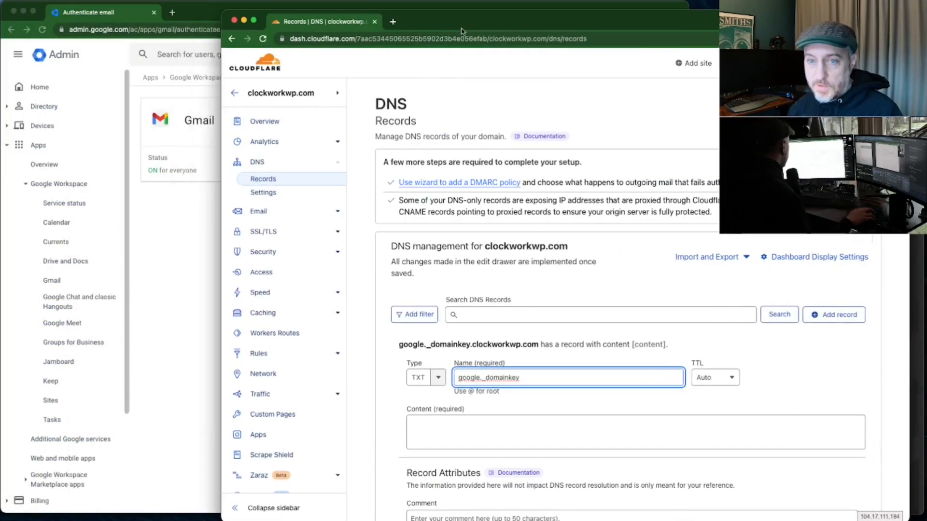
{"action": "left_click", "coordinate": [182, 249]}
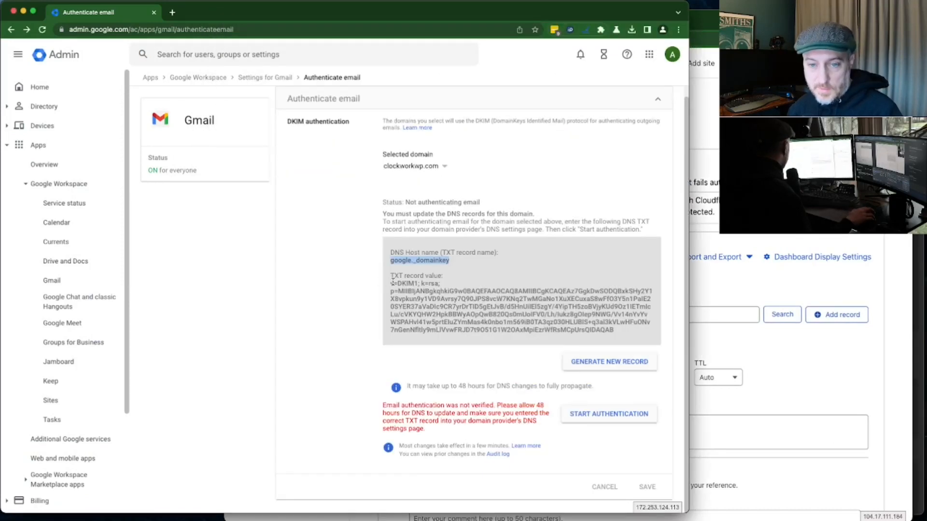
{"action": "left_click_drag", "start_coordinate": [391, 282], "coordinate": [611, 329]}
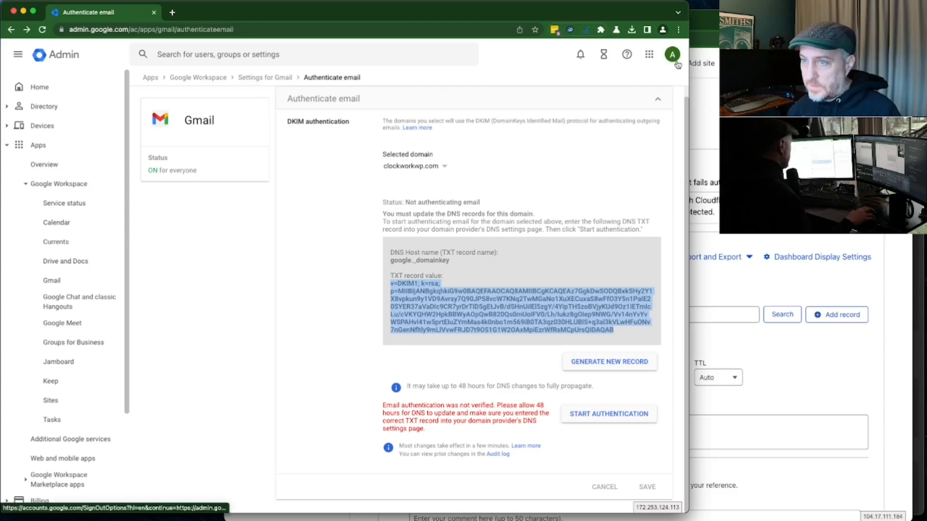
{"action": "left_click_drag", "start_coordinate": [738, 22], "coordinate": [724, 21]}
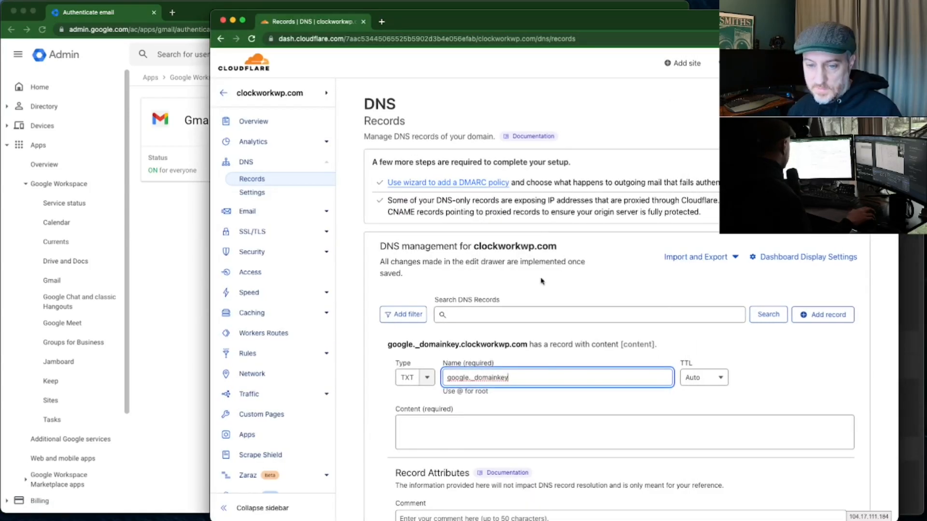
{"action": "left_click", "coordinate": [436, 437]}
{"action": "type", "text": "v=DKIM1; k=rsa; p=MIIBIjANBgkqhkiG9w0BAQEFAAOCAQ8AMIIBCgKCAQEAz7GgkDwSODQBxkSHy2Y1X8vpkun9y1VD9Avrsy7Q90JPS8vcW7KNq2TwMGaNo1XuXECuxaS8wFfO3Y5n1PalE20SYER37aVaDIc9CR7yrDrTID5gEtJvB/d5HnUilEl5zgY/4YipTH5zoBVjyKUd9Oz1lETmlcLu/cVKYQHW2HpkBBWyAOpQwB820Qs0mUolFV0/Lh/lukz8gOlep9NWG/Vv14nYvYvWSPAHvl41w5prtEluZYmMas4k0nbo1m569lB0TA3qz030HLUBlS+q3al3kVLwHFuONv7nGenNfltly9mLlVvwFRJD7t9O51G1W2OAxMpiEzrWfRsMCpUrsQIDAQAB"}
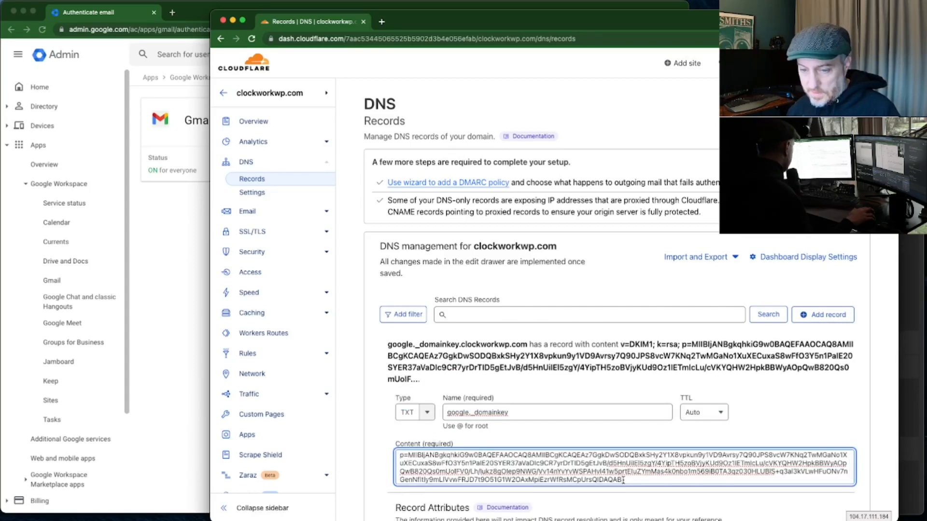
Compare the start of the p= key in Google Admin's TXT record value with the content entered in the Cloudflare record
{"action": "left_click", "coordinate": [188, 397]}
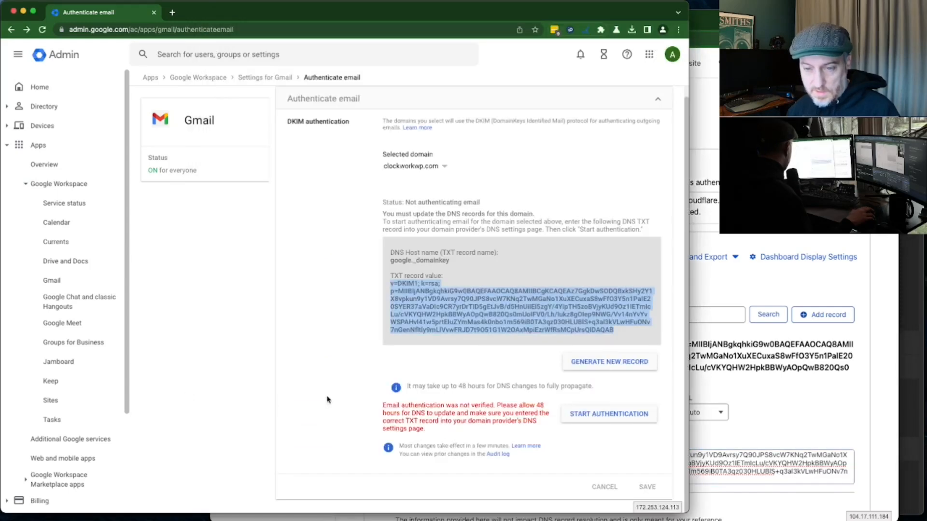
{"action": "left_click", "coordinate": [402, 291]}
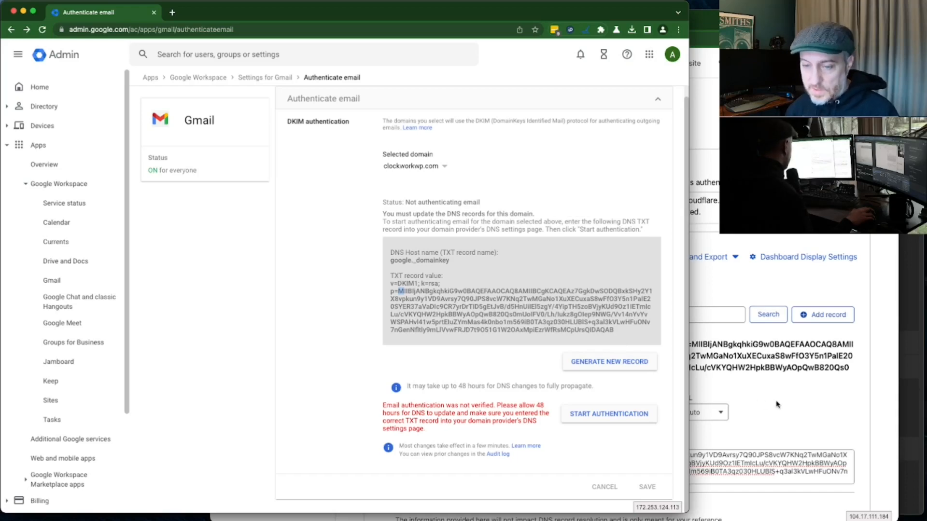
{"action": "left_click", "coordinate": [756, 401]}
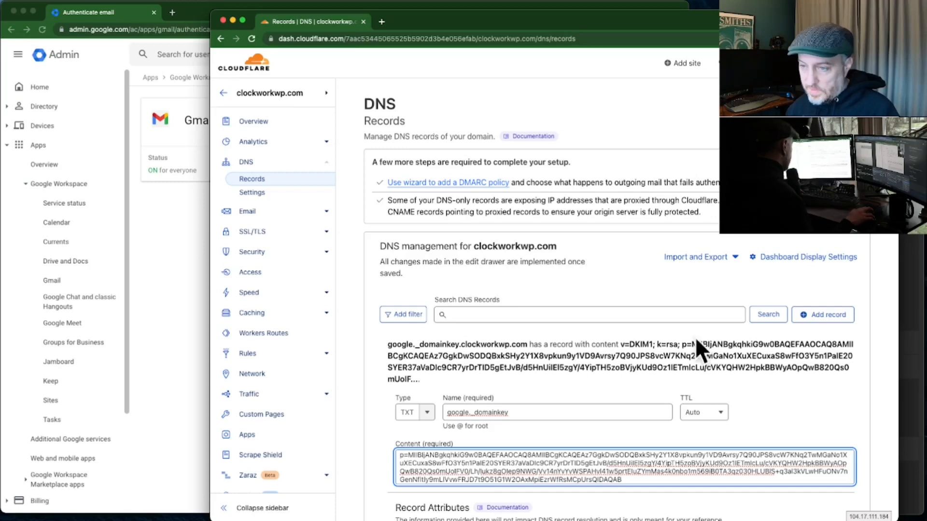
Move the Cloudflare window aside, then bring it back to check the saved google._domainkey TXT record in the DNS list
{"action": "left_click_drag", "start_coordinate": [569, 19], "coordinate": [926, 74]}
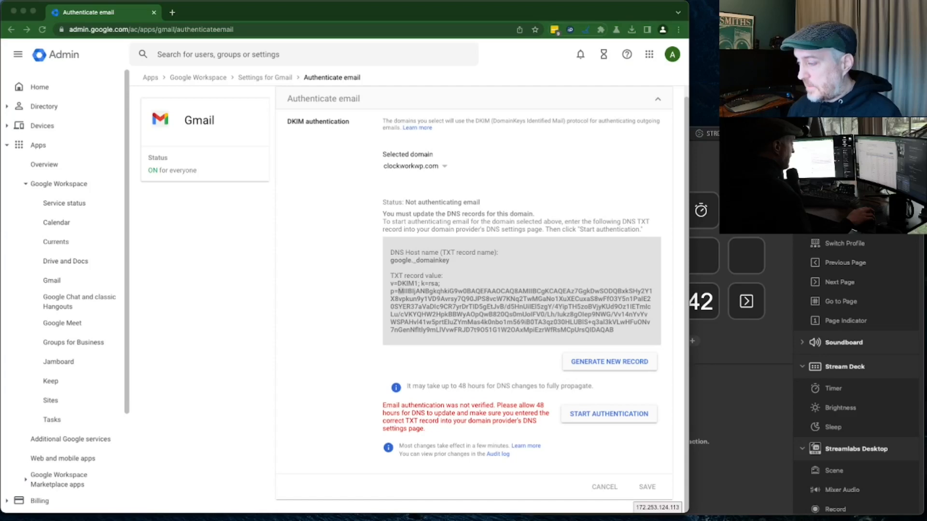
{"action": "left_click_drag", "start_coordinate": [926, 319], "coordinate": [439, 315]}
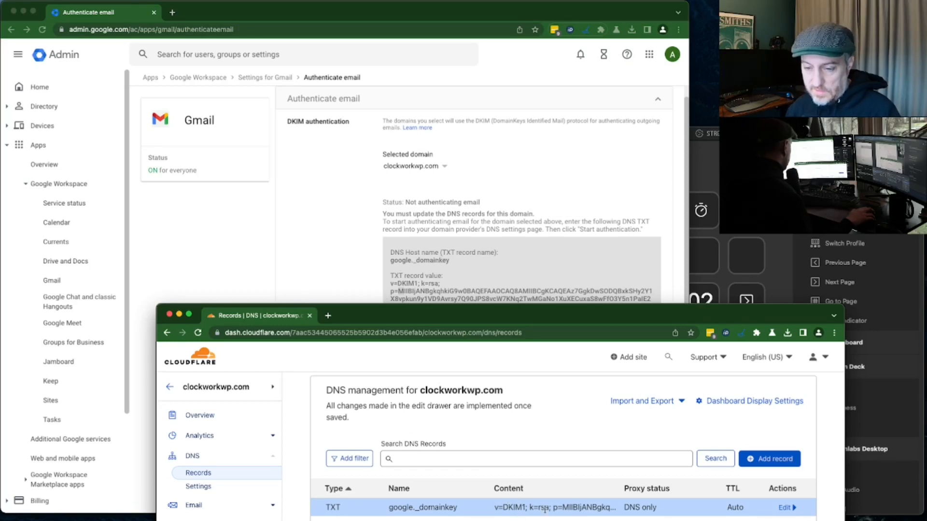
Clear the Cloudflare window off the Google Admin page and start DKIM authentication for clockworkwp.com
{"action": "left_click_drag", "start_coordinate": [505, 317], "coordinate": [926, 312]}
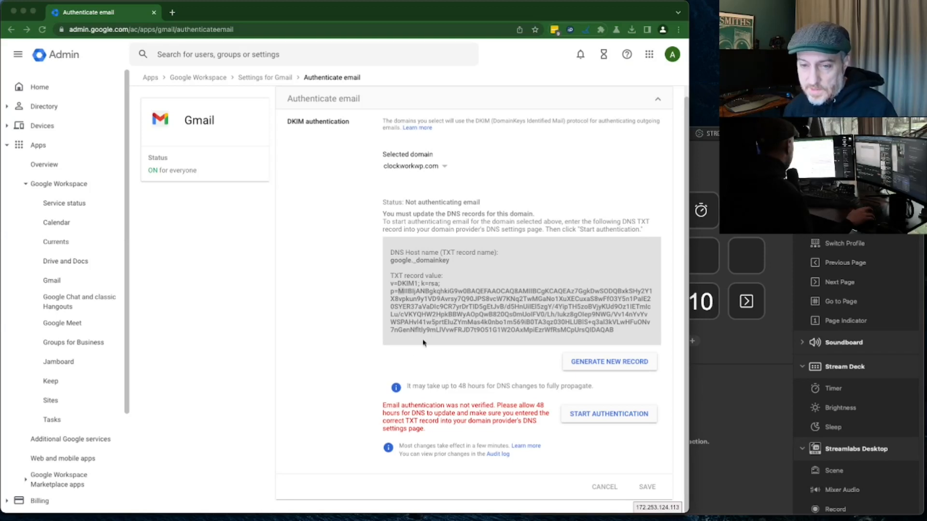
{"action": "left_click", "coordinate": [584, 419]}
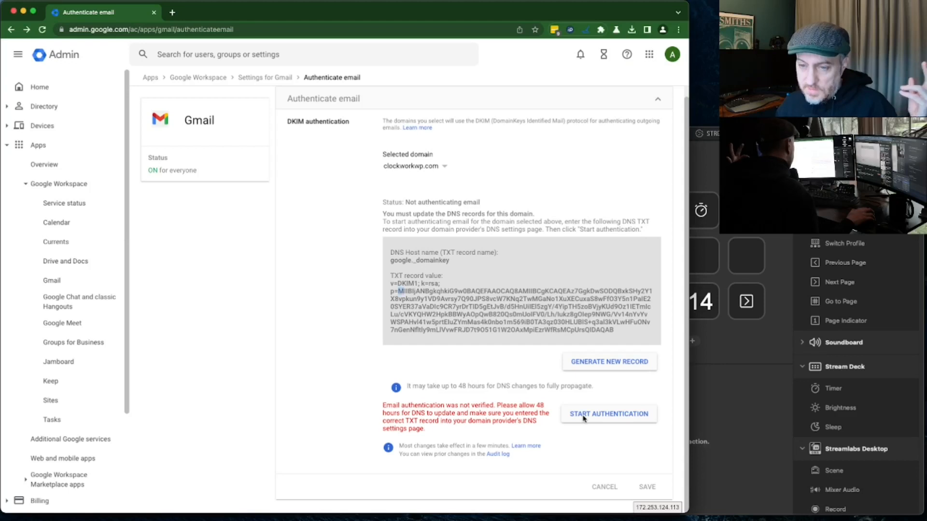
{"action": "left_click", "coordinate": [583, 416]}
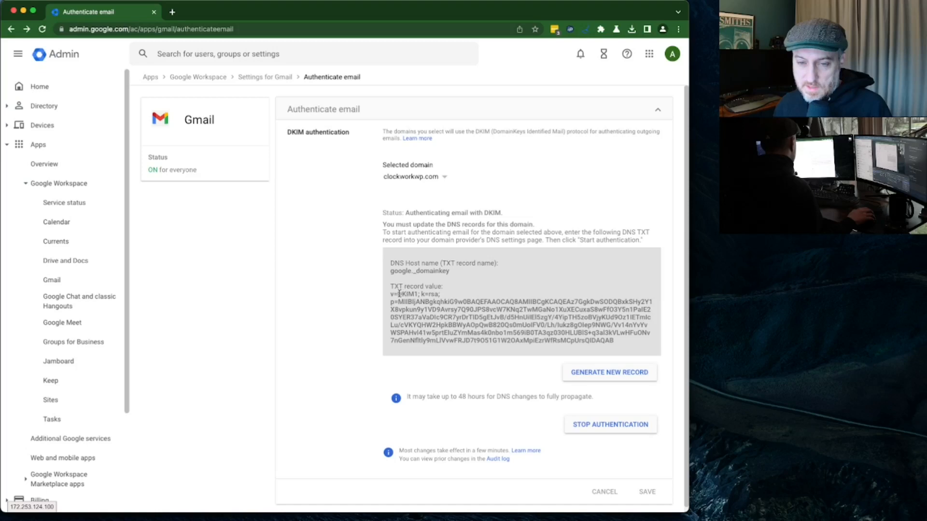
Review the TXT record value by highlighting its v=DKIM1; k=rsa; part, the p= tag and the entire value
{"action": "left_click_drag", "start_coordinate": [391, 293], "coordinate": [448, 297]}
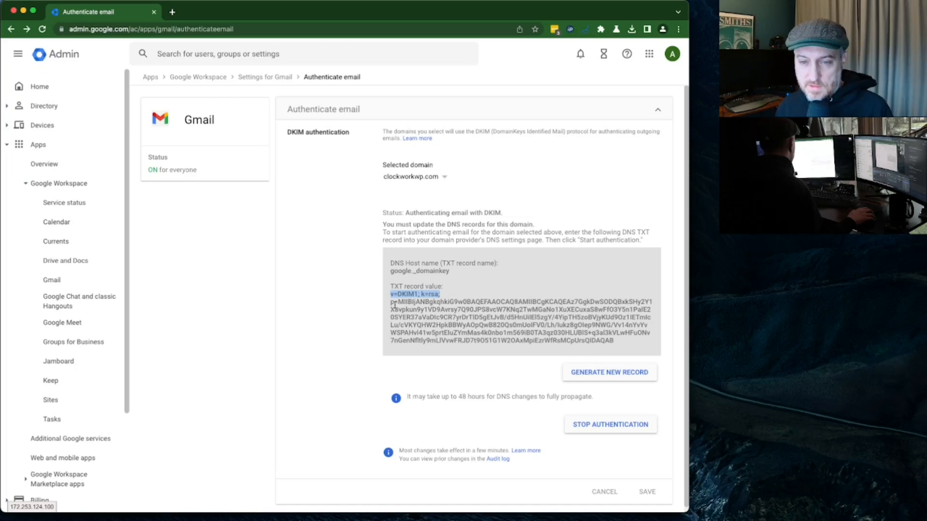
{"action": "left_click_drag", "start_coordinate": [392, 302], "coordinate": [399, 302]}
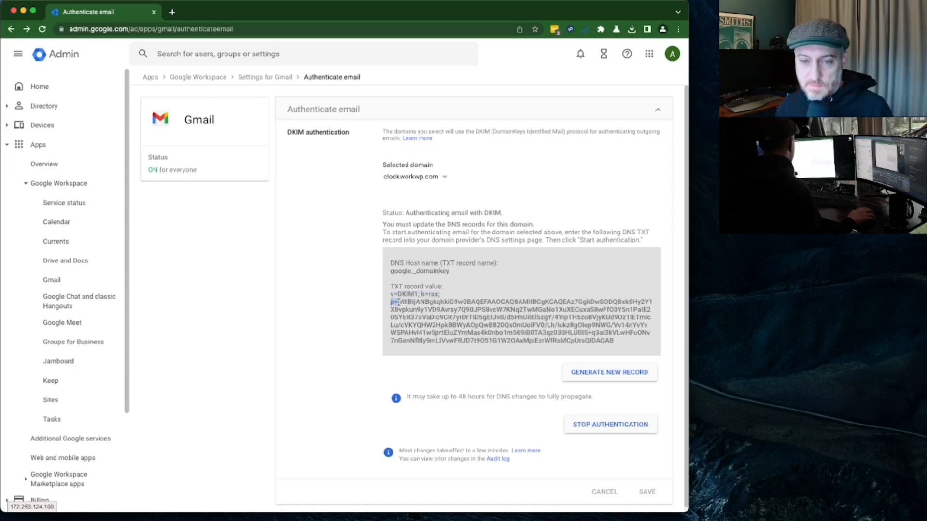
{"action": "left_click_drag", "start_coordinate": [391, 293], "coordinate": [629, 342]}
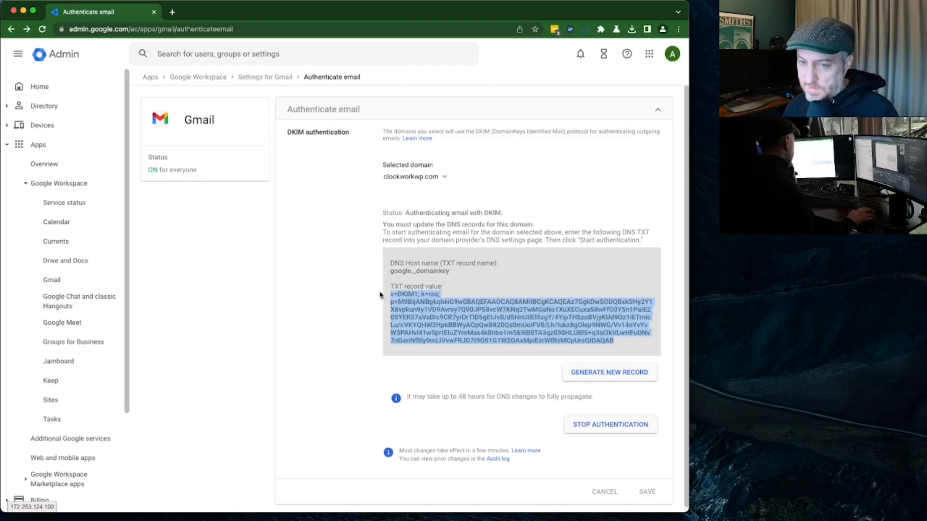
{"action": "left_click", "coordinate": [390, 307]}
{"action": "mouse_move", "coordinate": [391, 304]}
{"action": "left_mouse_down"}
{"action": "mouse_move", "coordinate": [431, 313]}
{"action": "mouse_move", "coordinate": [401, 302]}
{"action": "mouse_move", "coordinate": [443, 297]}
{"action": "mouse_move", "coordinate": [386, 295]}
{"action": "left_mouse_up"}
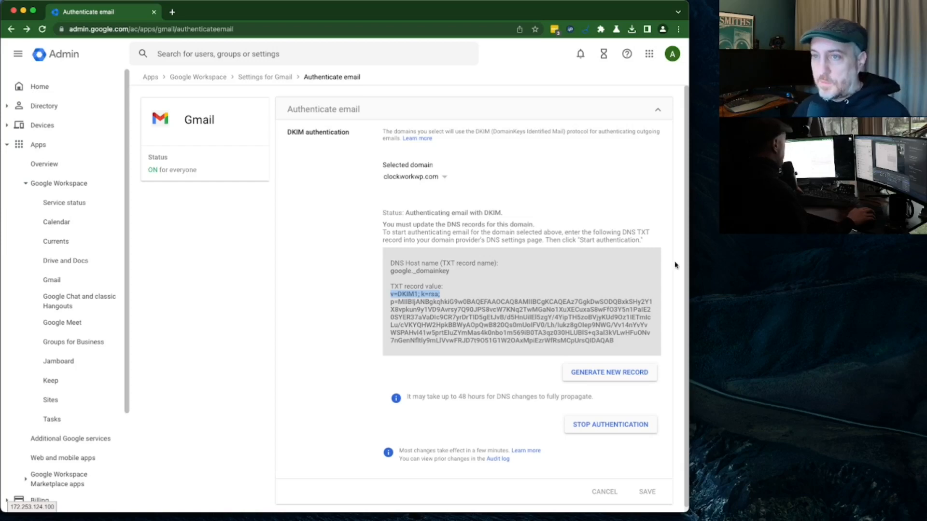
Open a new browser tab and detach it into its own window away from the Google Admin page
{"action": "left_click", "coordinate": [208, 355]}
{"action": "key", "text": "super+t"}
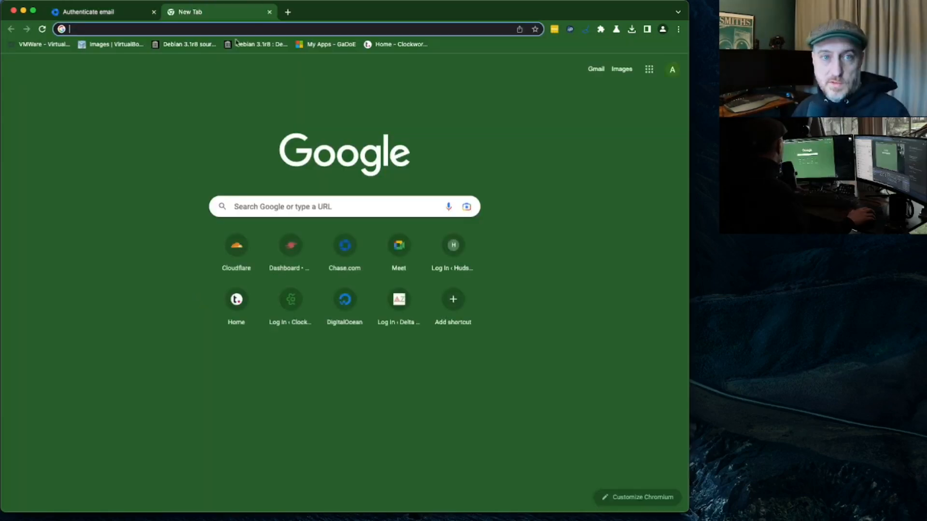
{"action": "left_click_drag", "start_coordinate": [216, 18], "coordinate": [926, 140]}
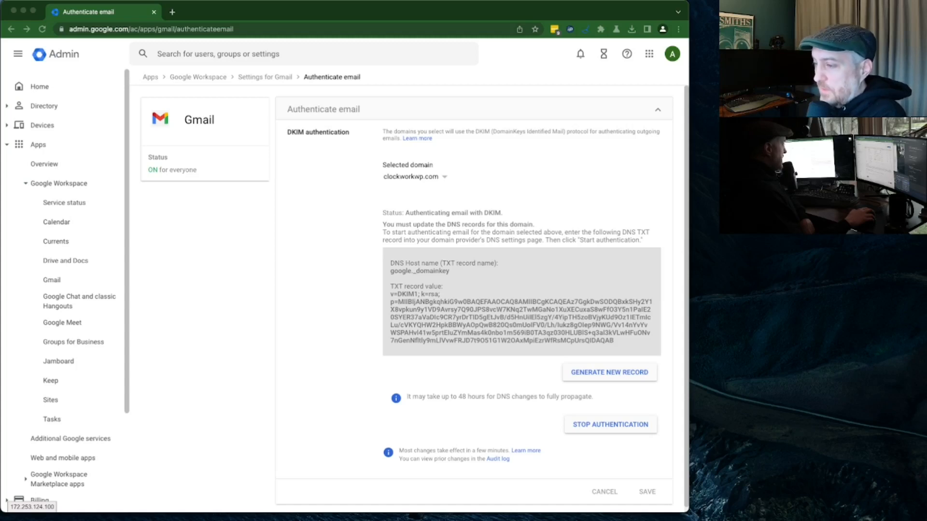
Examine the v=DKIM1; k=rsa; tags and the beginning of the public key in the TXT record value
{"action": "left_click", "coordinate": [391, 295]}
{"action": "left_click_drag", "start_coordinate": [390, 295], "coordinate": [445, 297]}
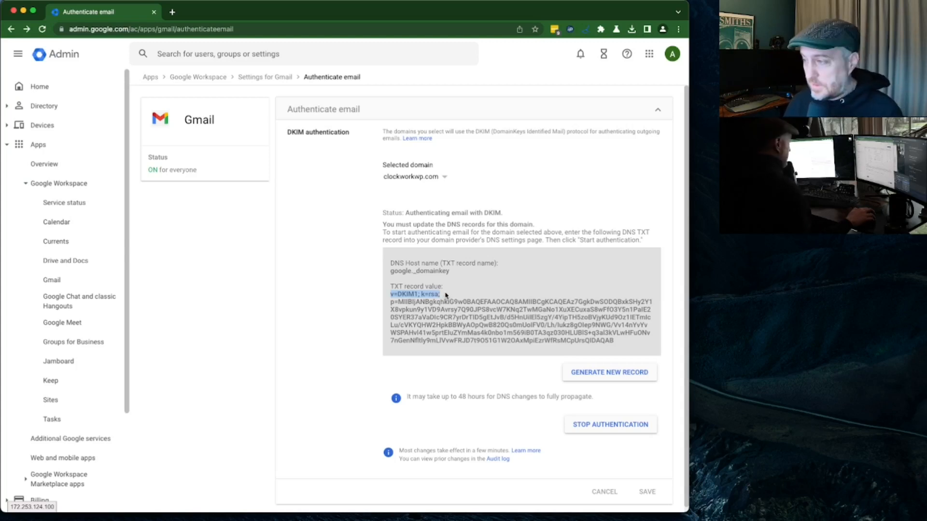
{"action": "left_click", "coordinate": [393, 302]}
{"action": "left_click_drag", "start_coordinate": [394, 302], "coordinate": [407, 318]}
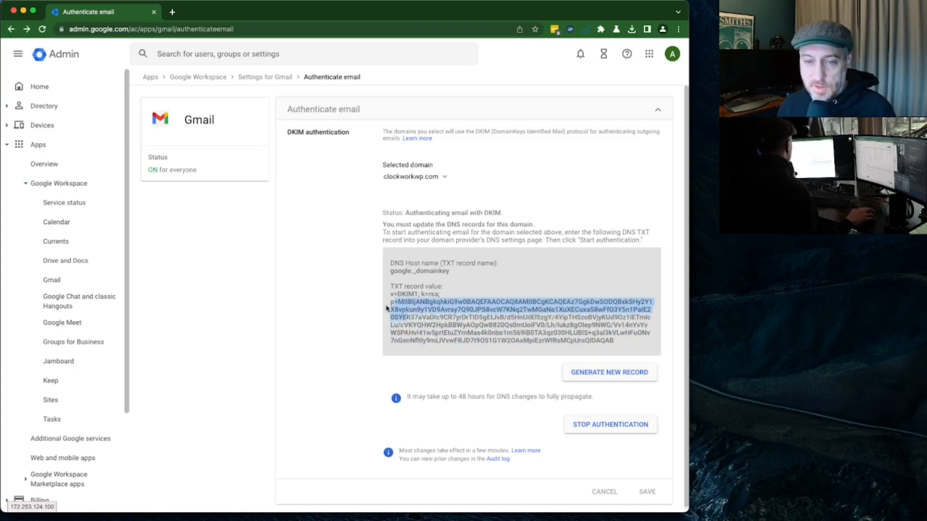